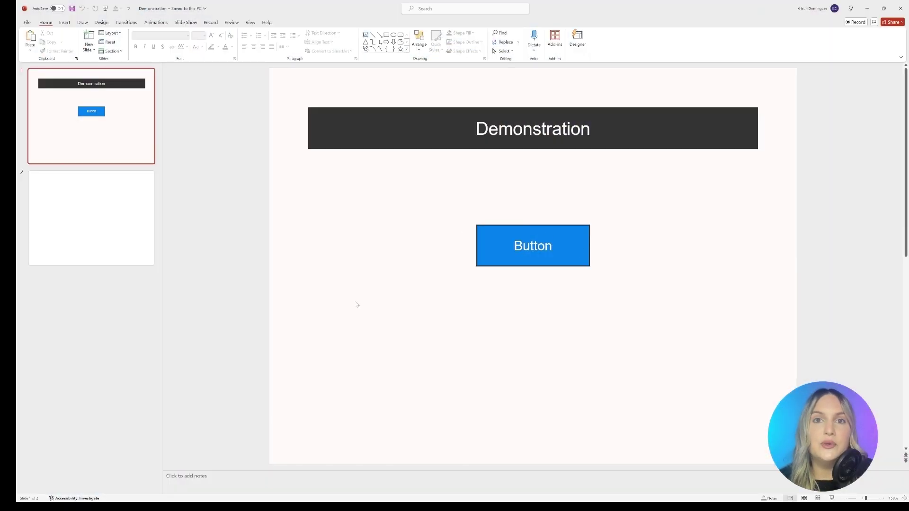
Hyperlink the blue Button shape to Slide 2 using Place in This Document.
click(501, 227)
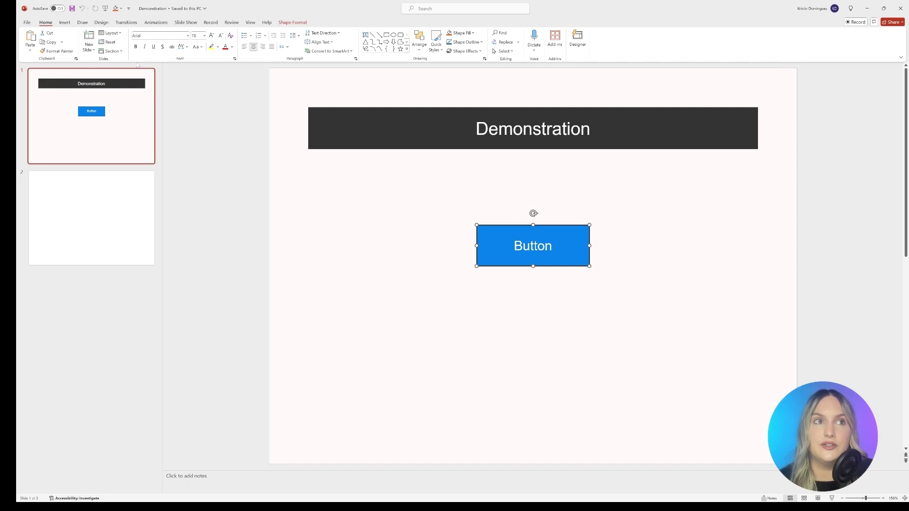
click(65, 23)
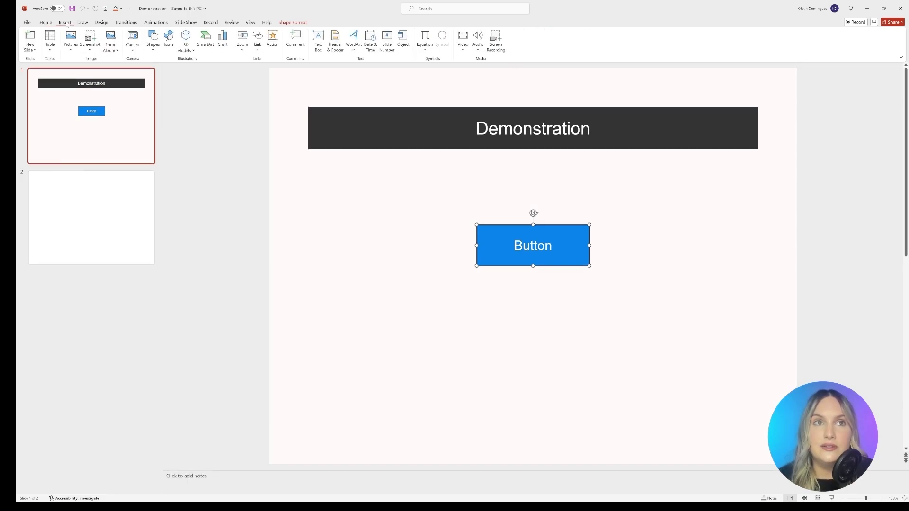
click(258, 38)
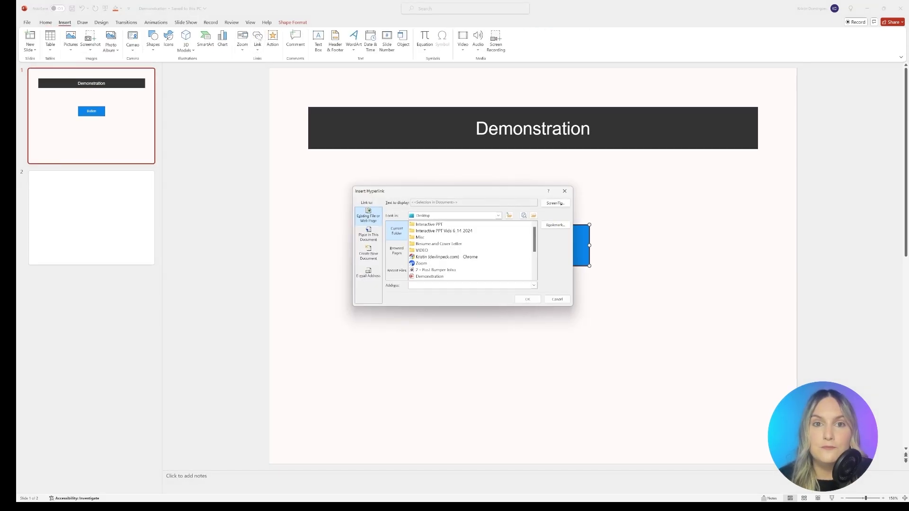
click(368, 237)
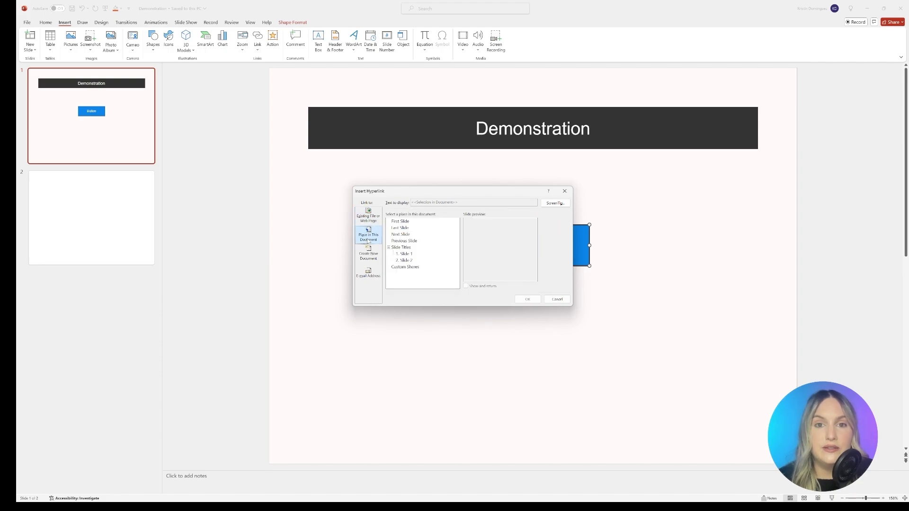
click(404, 261)
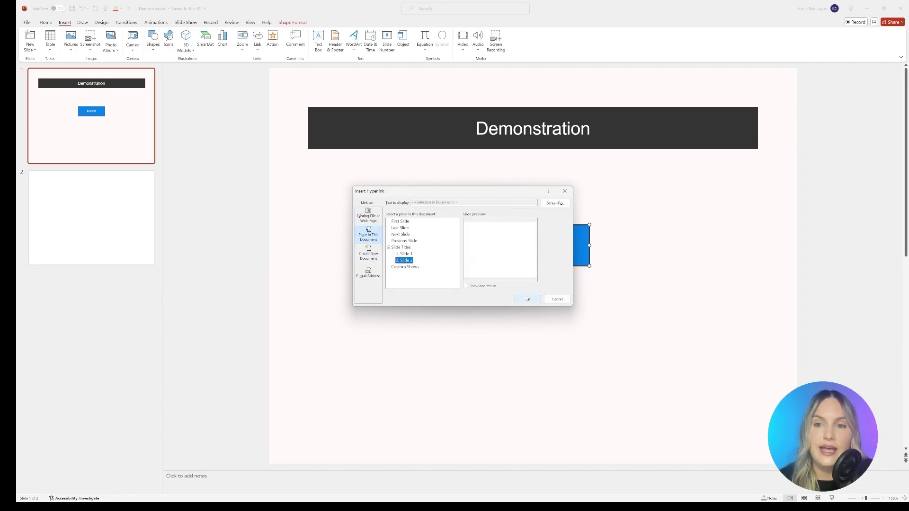
double_click(404, 260)
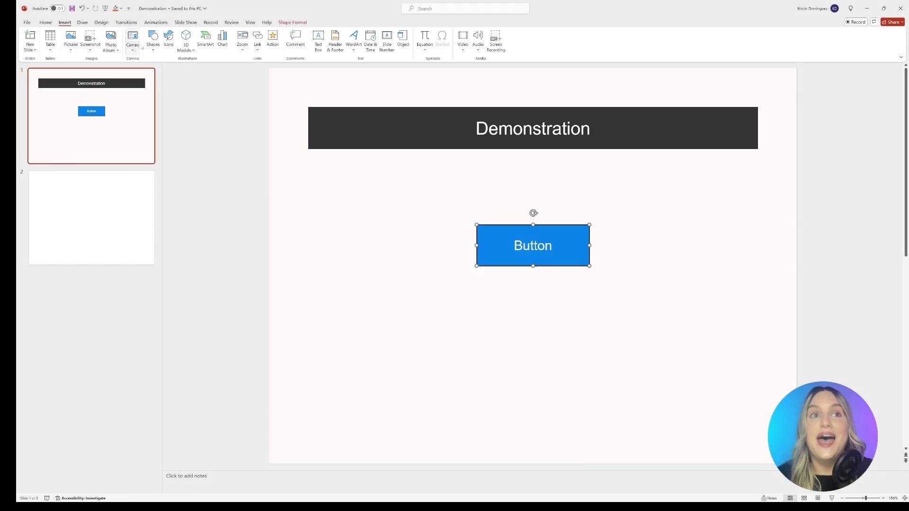
Play the slide show From Beginning to test the Button's link to slide 2.
click(186, 22)
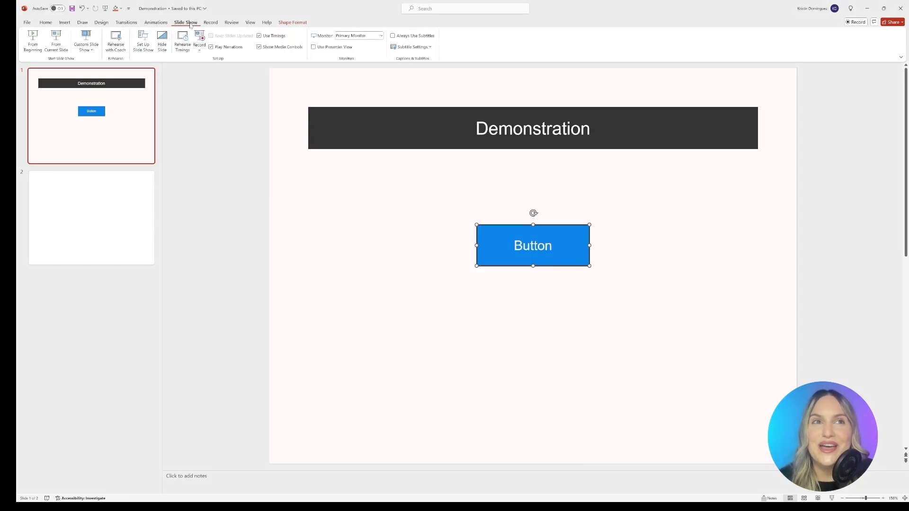
click(33, 40)
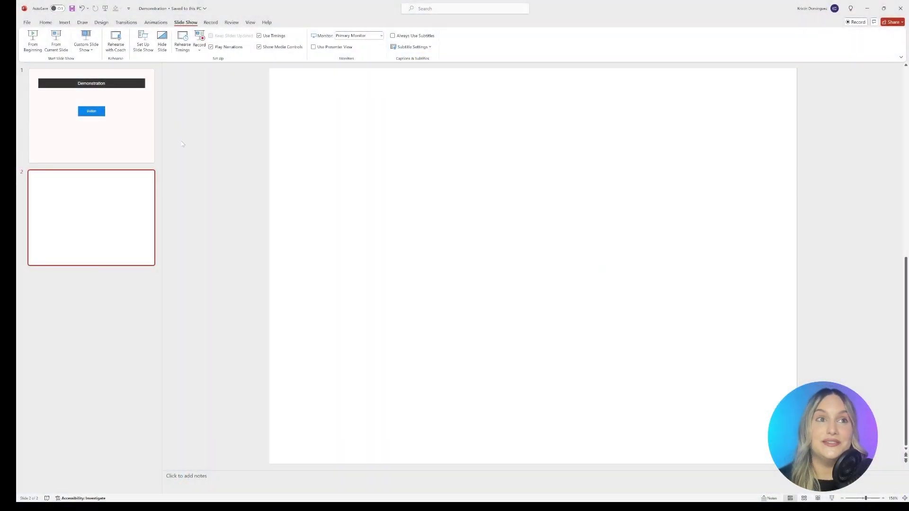
Set the show type to Browsed at a kiosk (full screen) and replay it from the beginning.
click(147, 46)
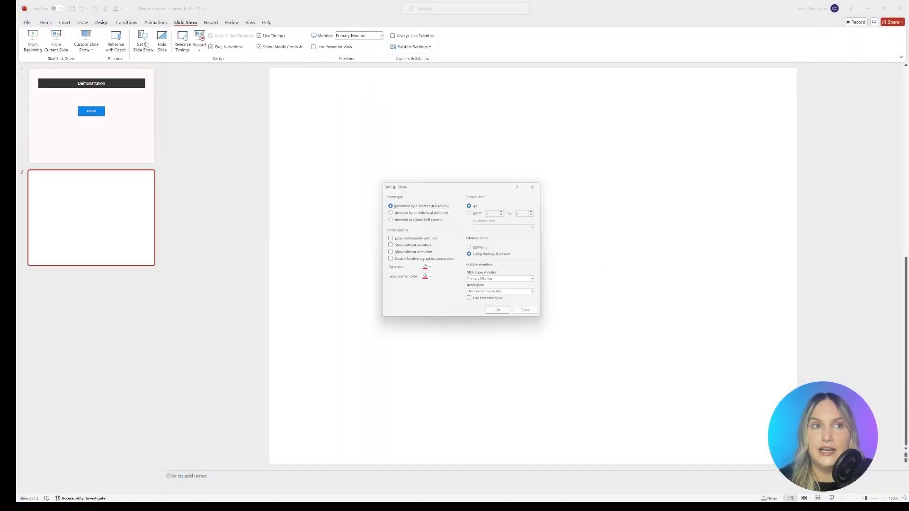
click(428, 220)
click(501, 314)
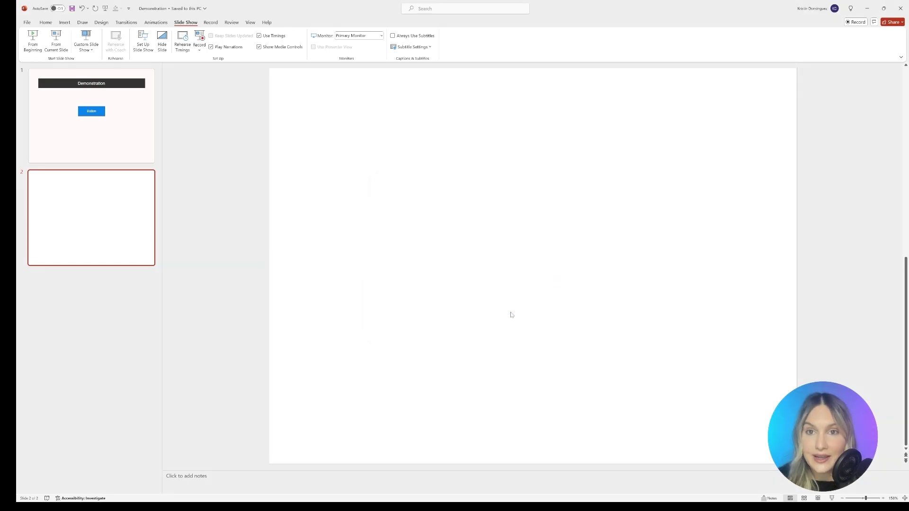
click(32, 40)
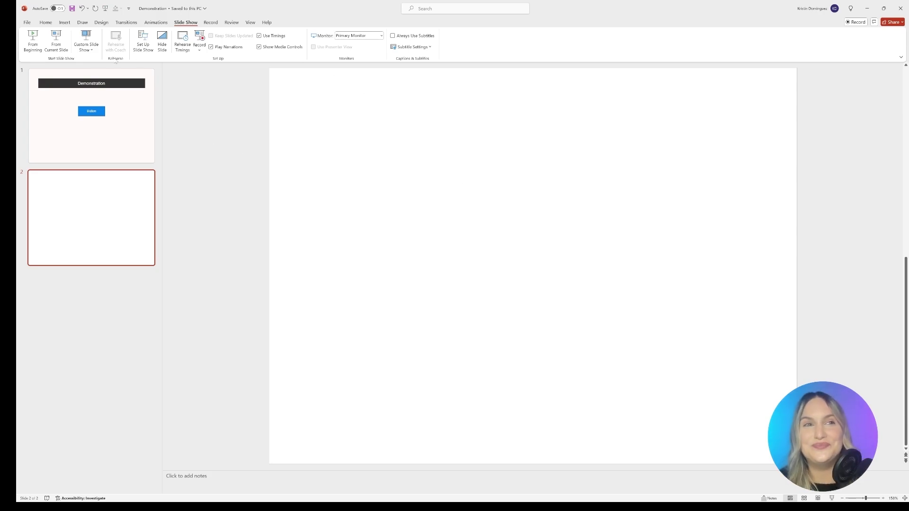
Save the presentation as a PowerPoint Show named Demonstration and play it with F5.
click(27, 22)
click(54, 132)
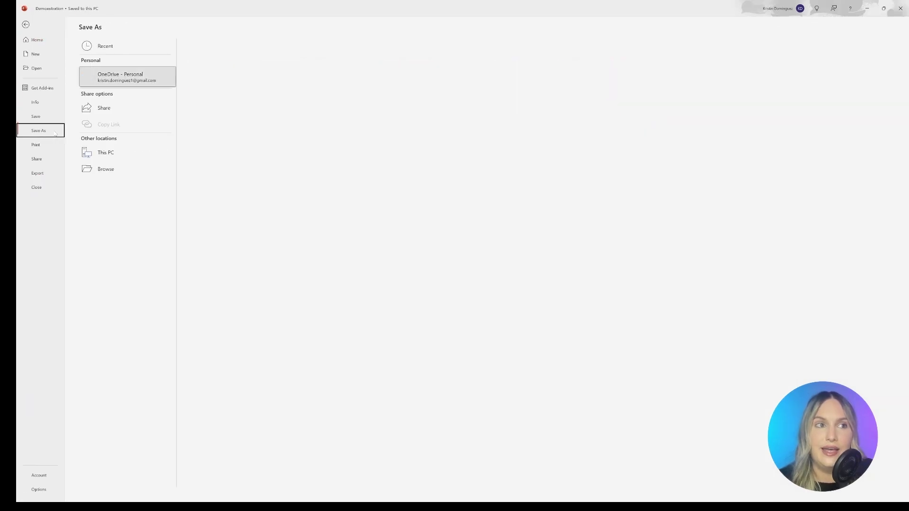
double_click(136, 156)
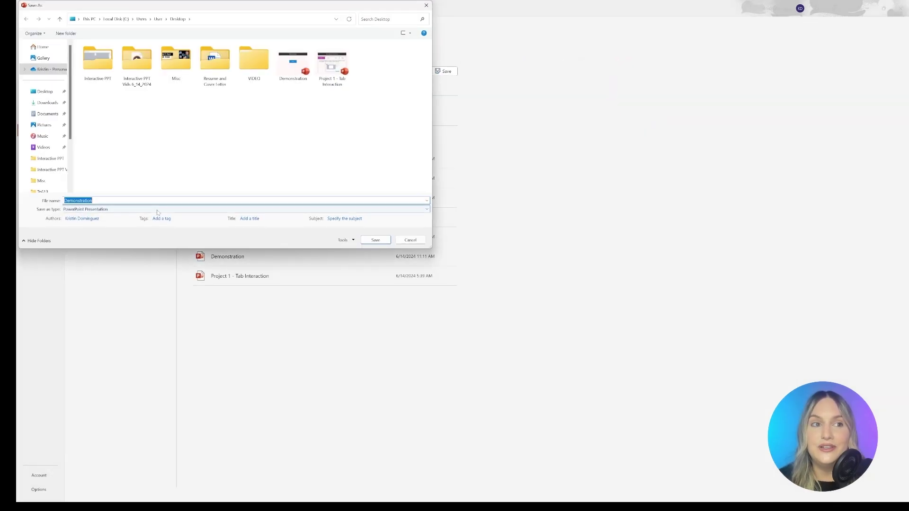
click(157, 210)
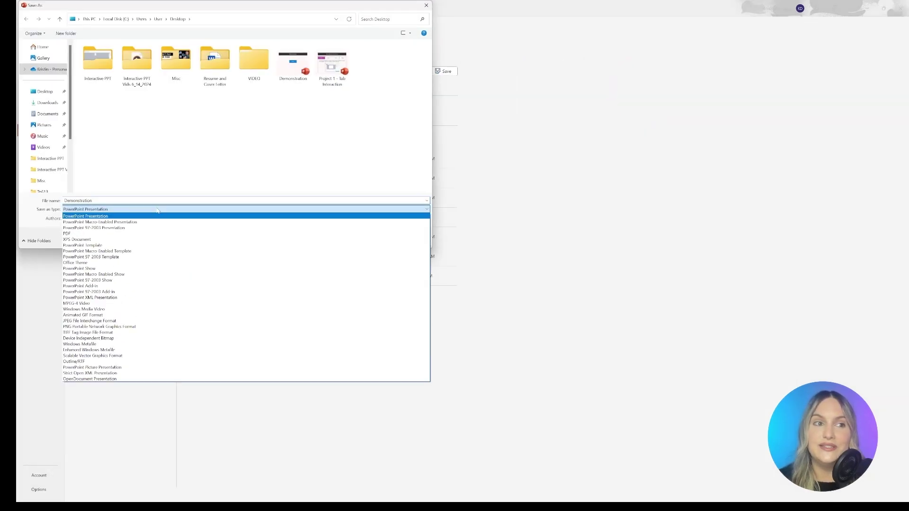
click(150, 270)
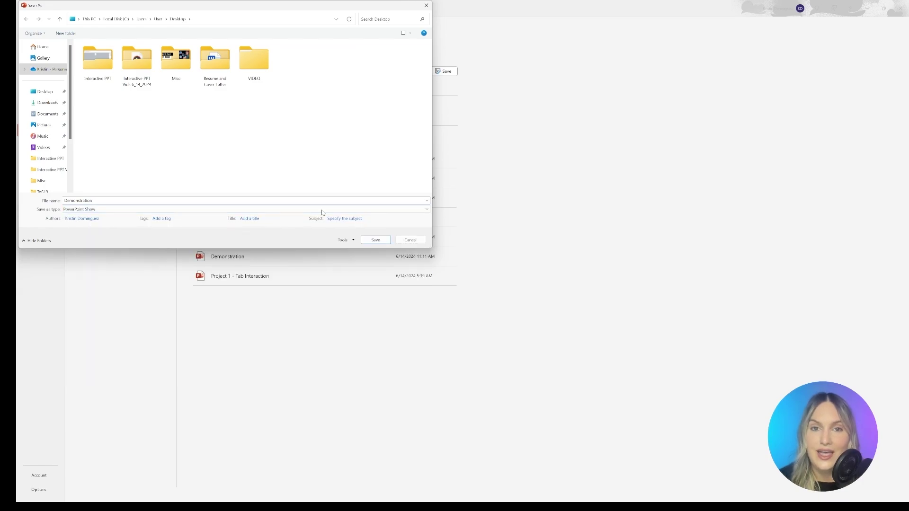
click(375, 239)
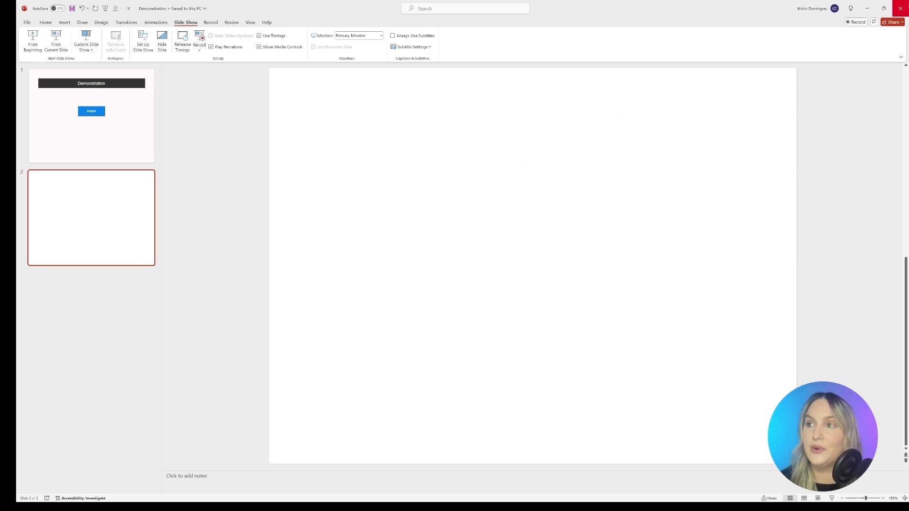
key(F5)
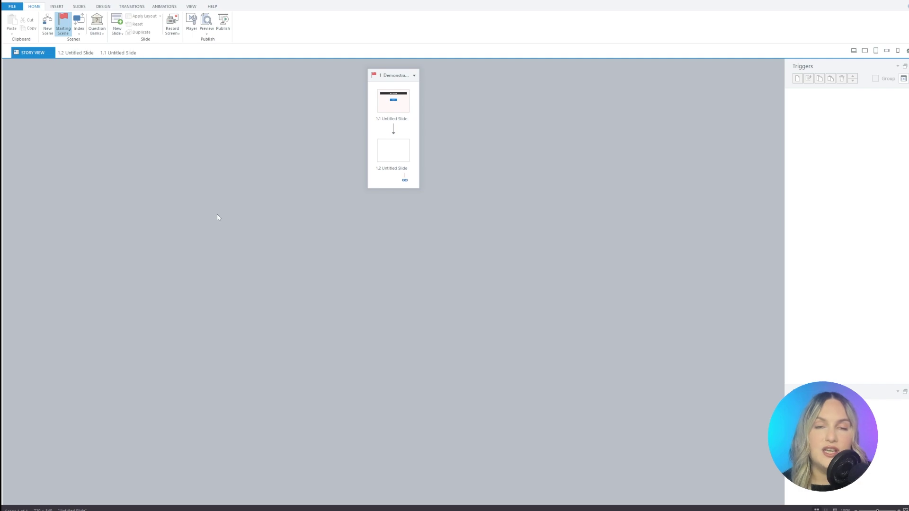
Open slide 1.1 and inspect the Button's on-click Jump to slide 1.2 trigger.
double_click(400, 100)
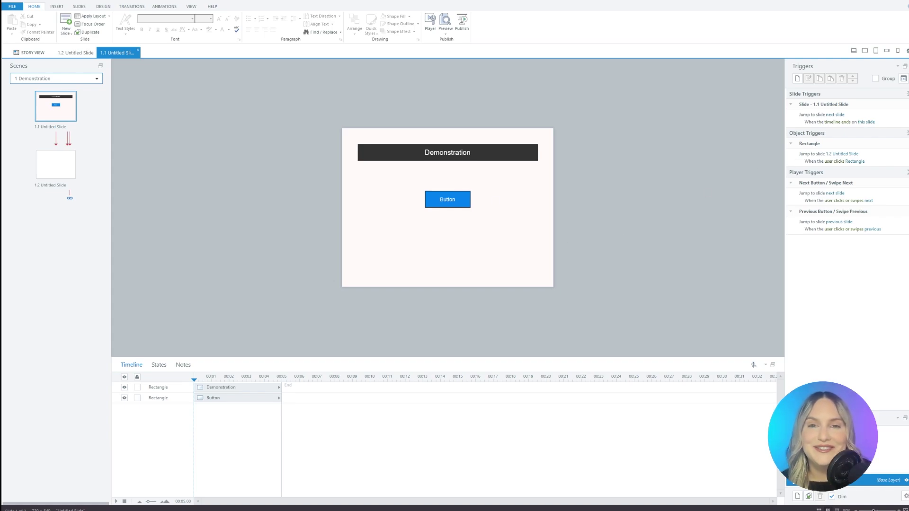
click(463, 196)
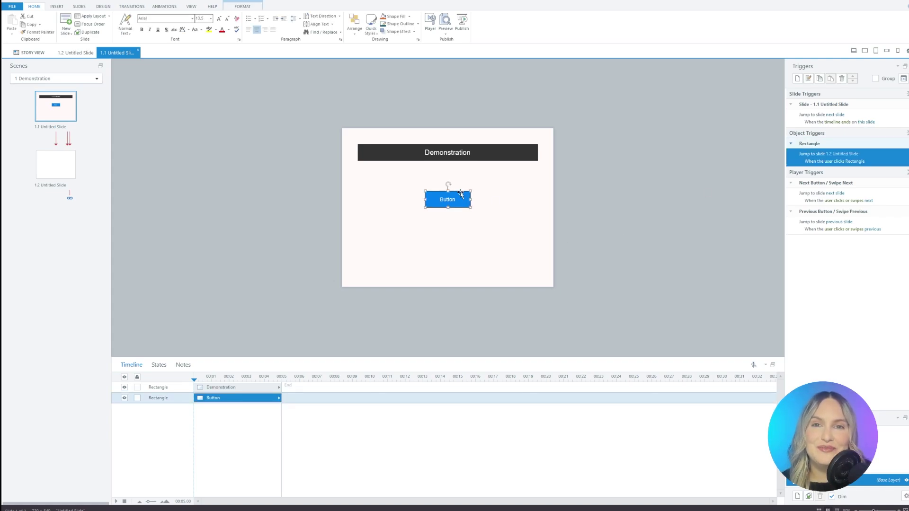
double_click(883, 161)
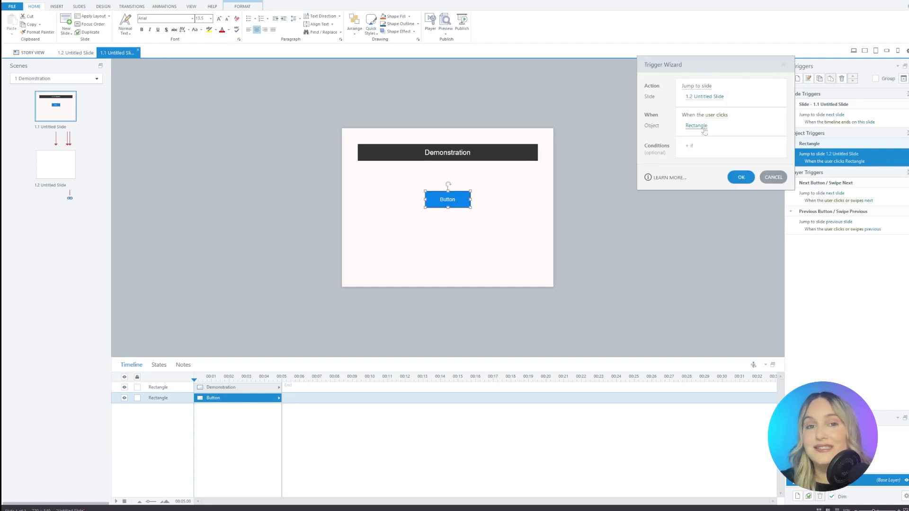
Review slide 1.1's 'Jump to next slide when timeline ends' trigger, then uncheck it to disable.
click(738, 176)
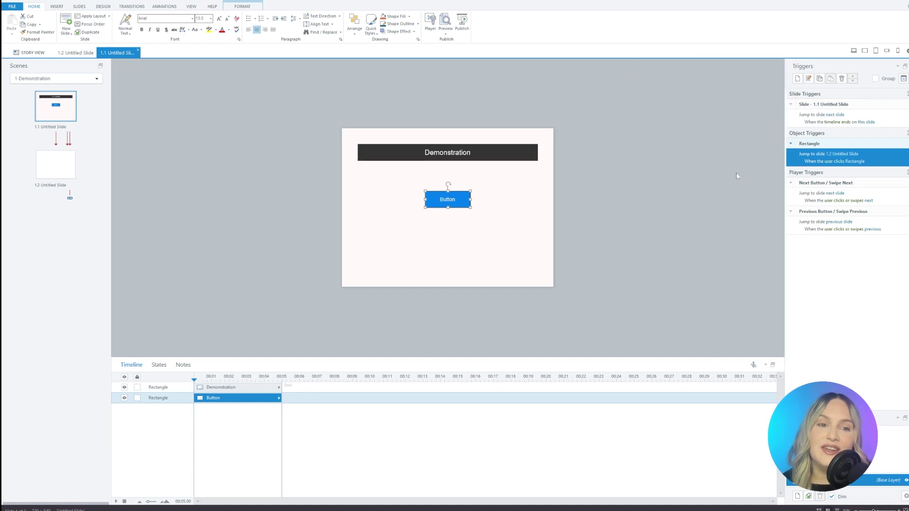
click(897, 118)
double_click(897, 118)
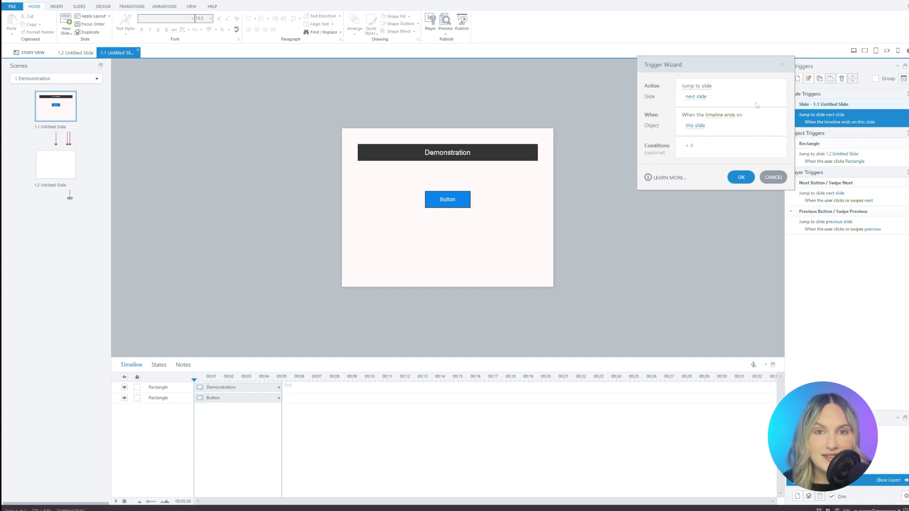
click(741, 177)
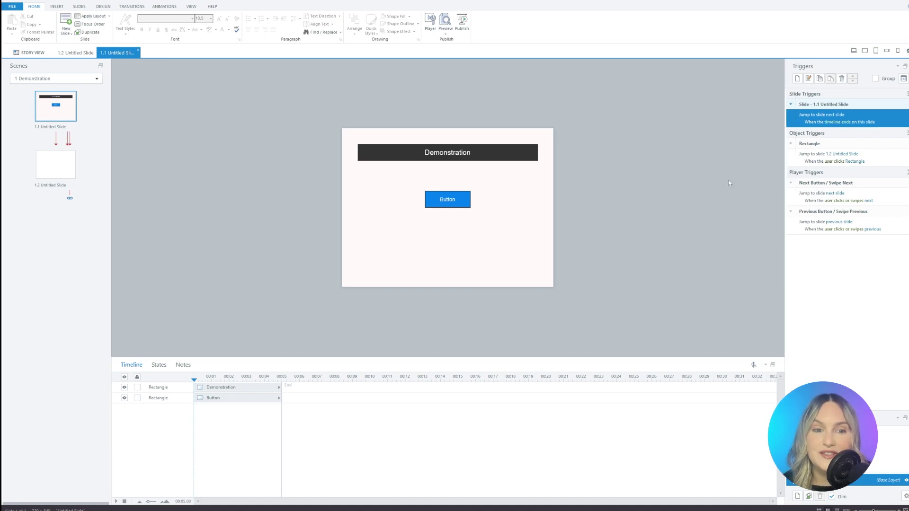
click(255, 387)
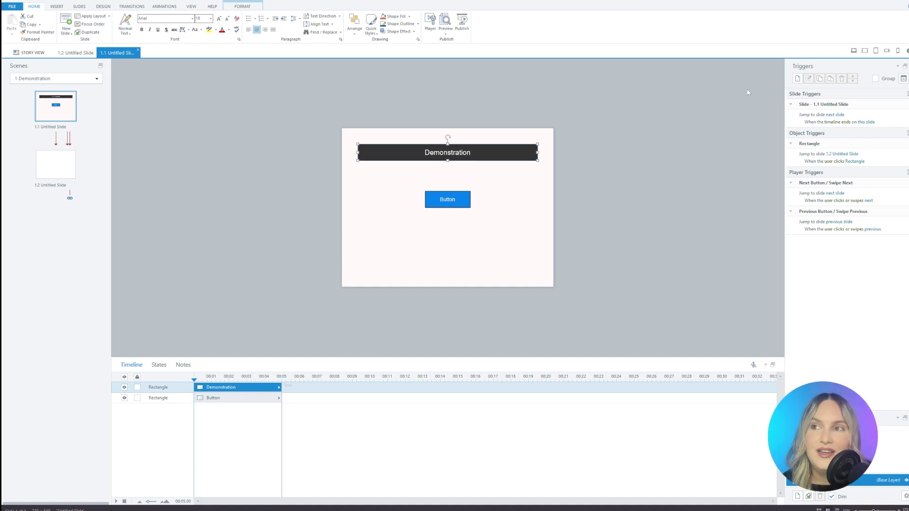
click(795, 117)
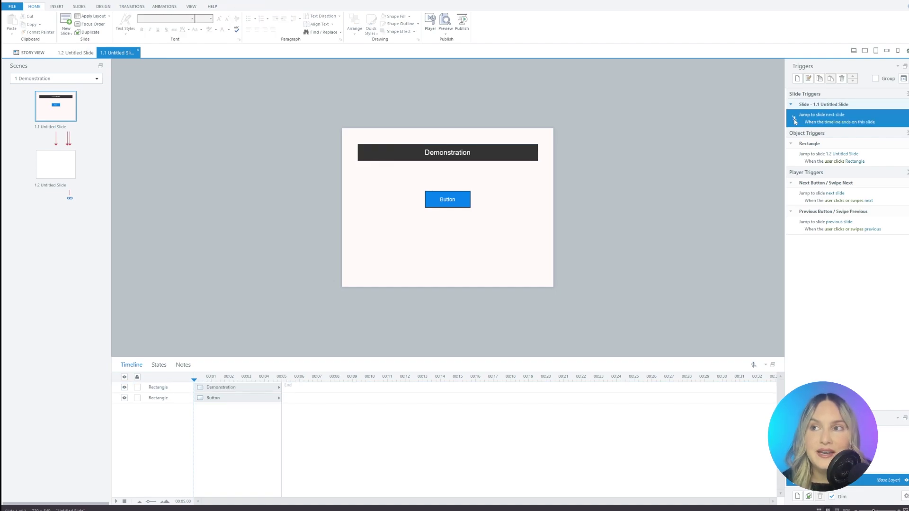
Re-enable the timeline-end trigger and try By user advance in Slide Properties, then cancel.
click(794, 118)
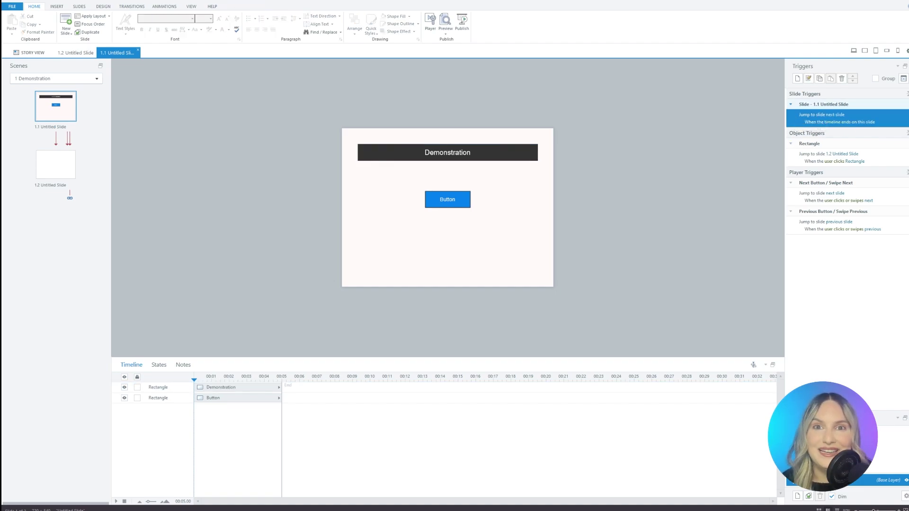
click(904, 498)
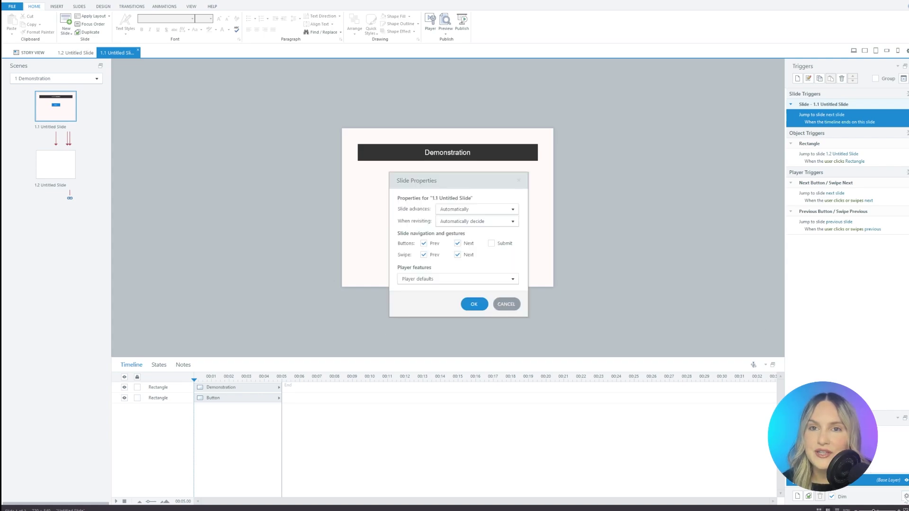
click(484, 208)
click(481, 230)
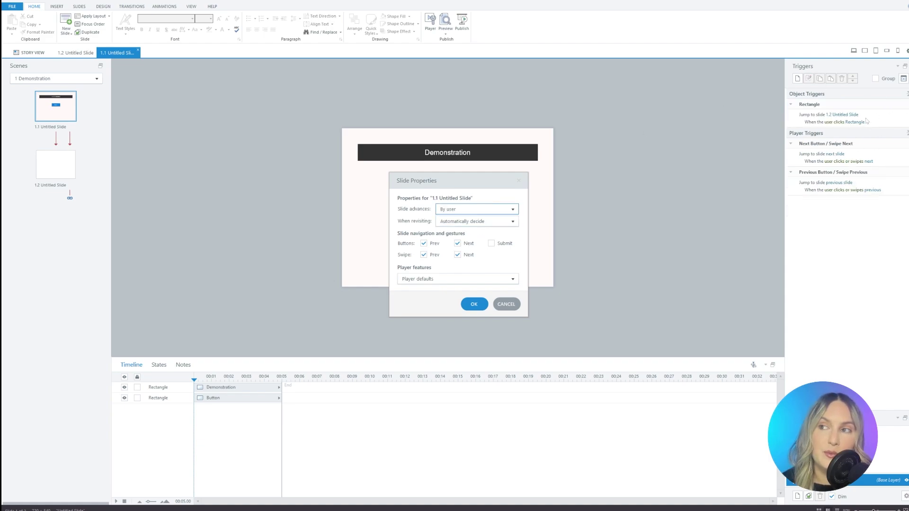
click(508, 304)
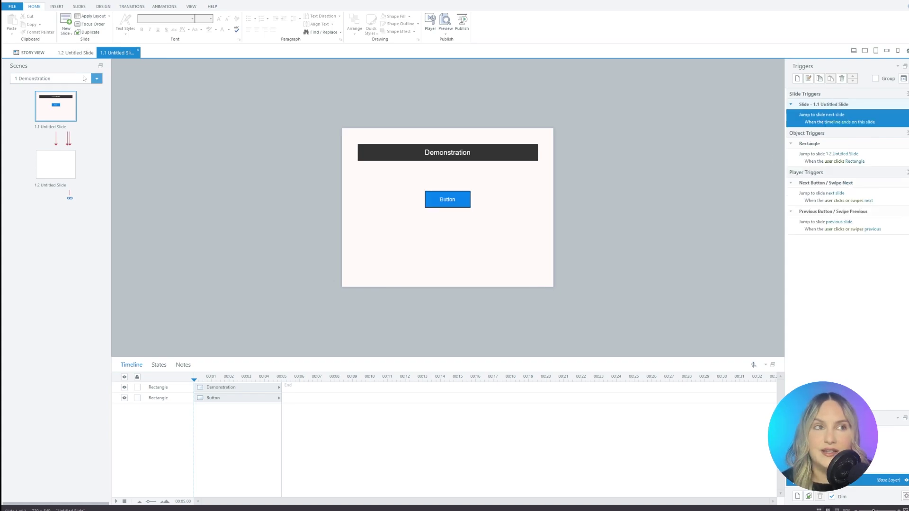
In Story View, set slide 1.2's Slide advances property to By user.
click(38, 53)
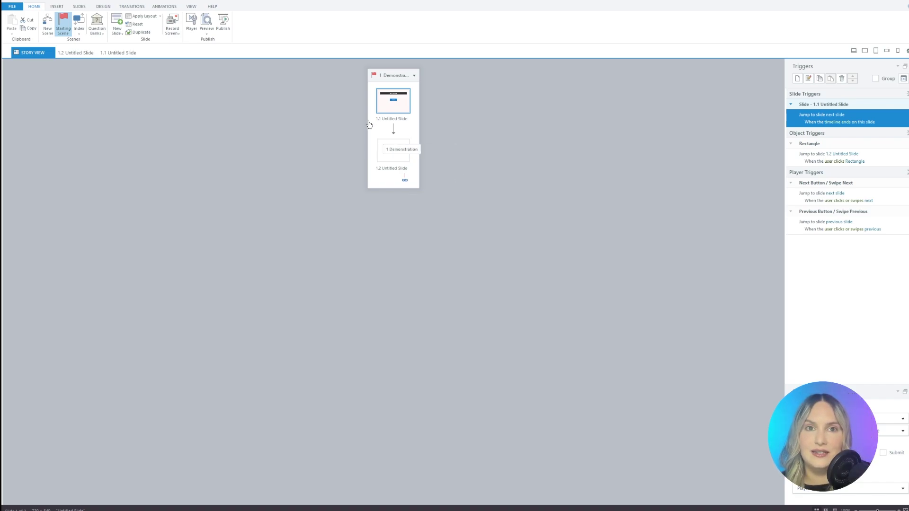
click(394, 147)
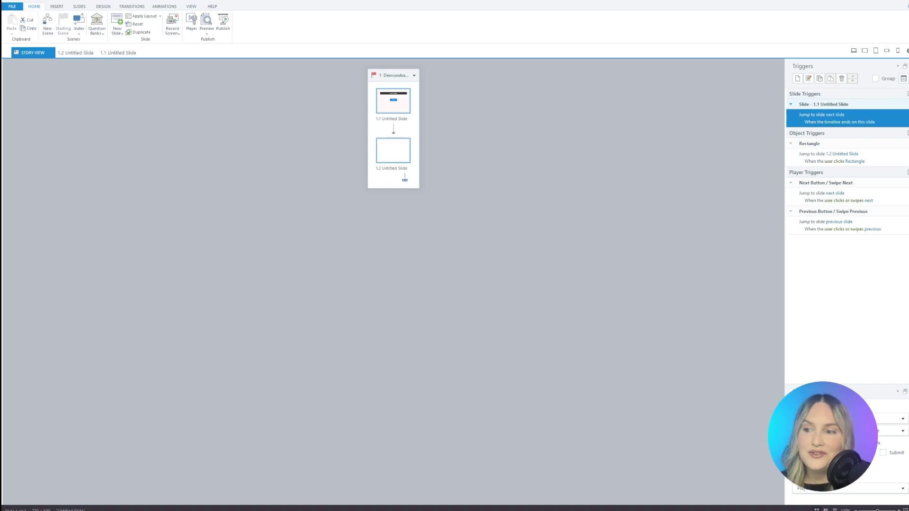
click(903, 419)
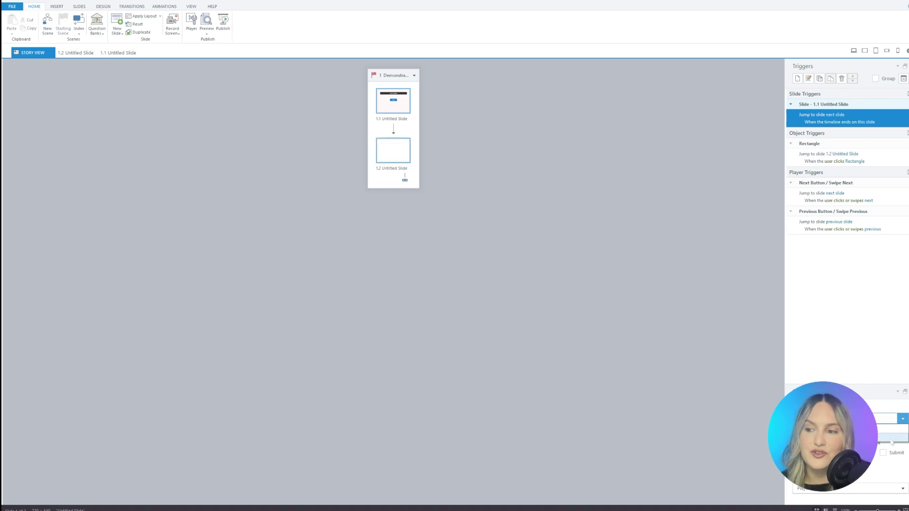
click(892, 439)
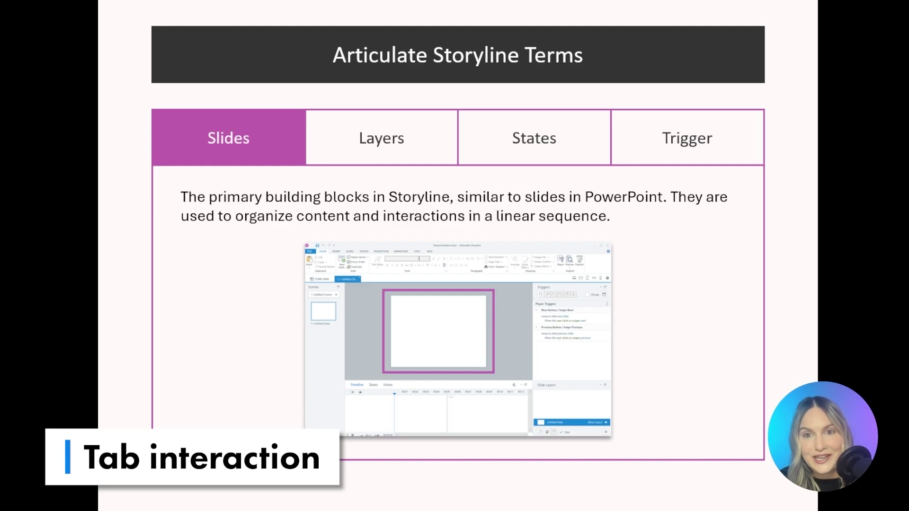
click(720, 150)
click(403, 154)
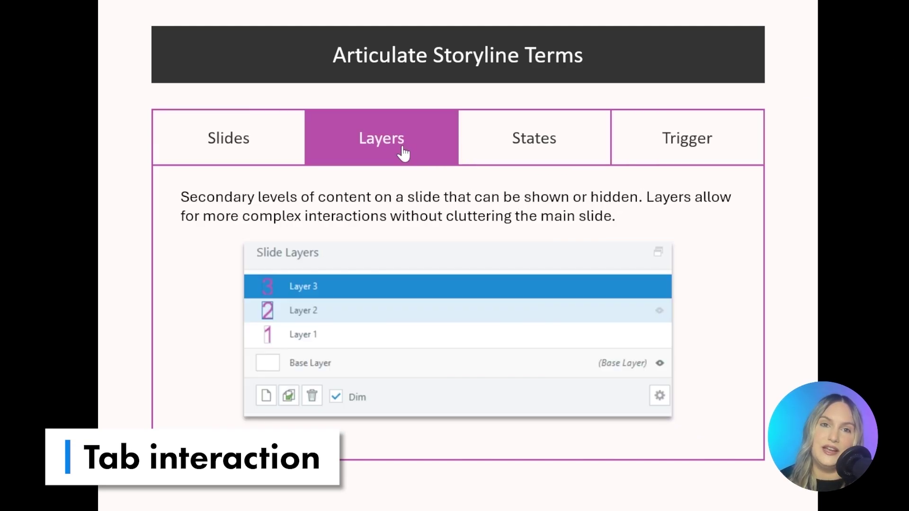
click(570, 146)
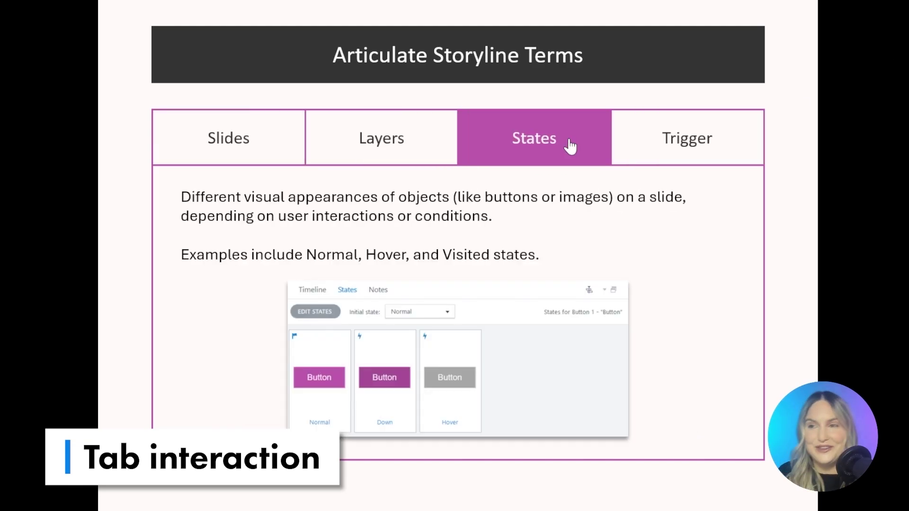
click(246, 151)
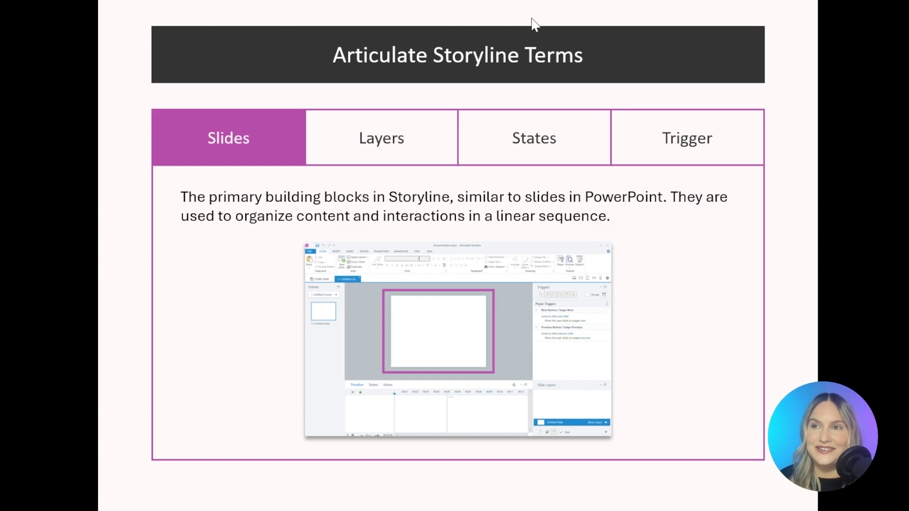
click(393, 144)
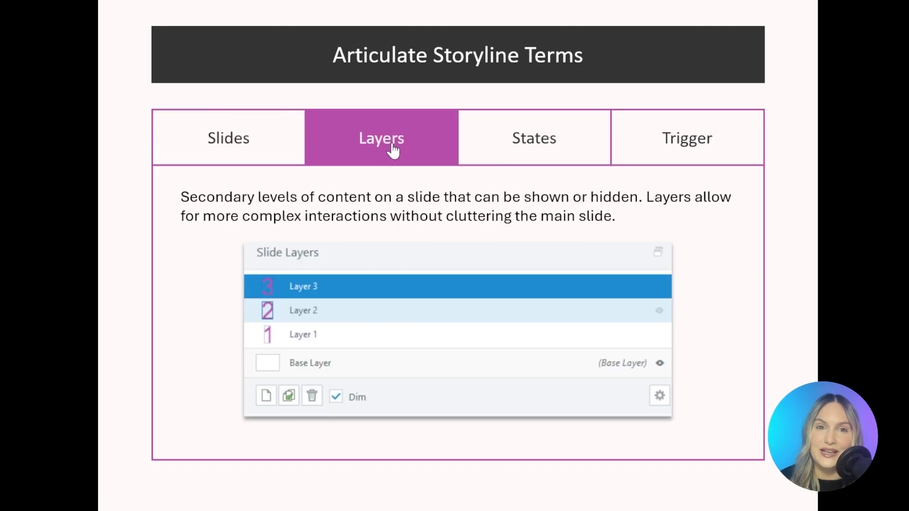
click(691, 152)
click(546, 152)
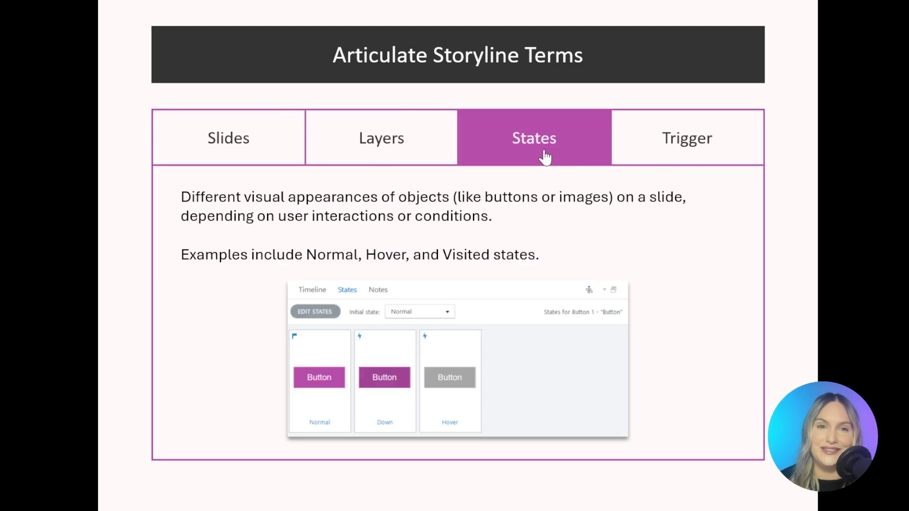
click(261, 155)
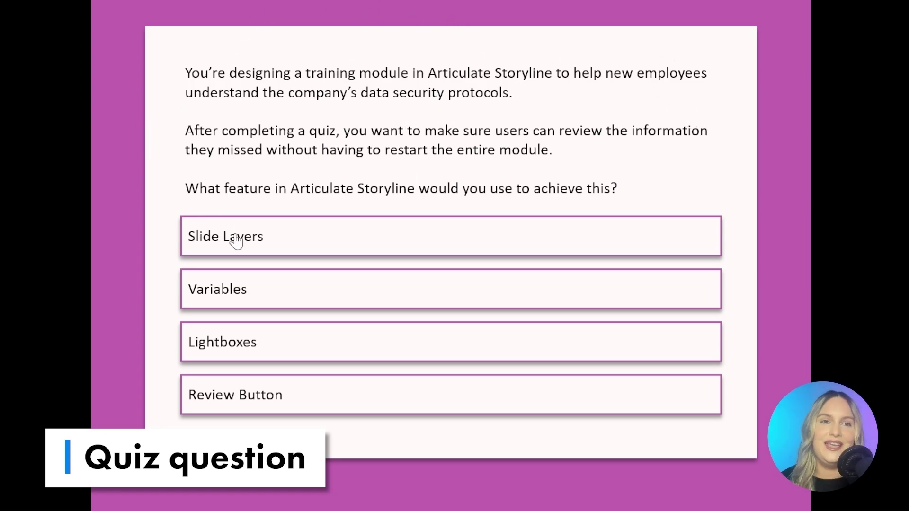
click(479, 246)
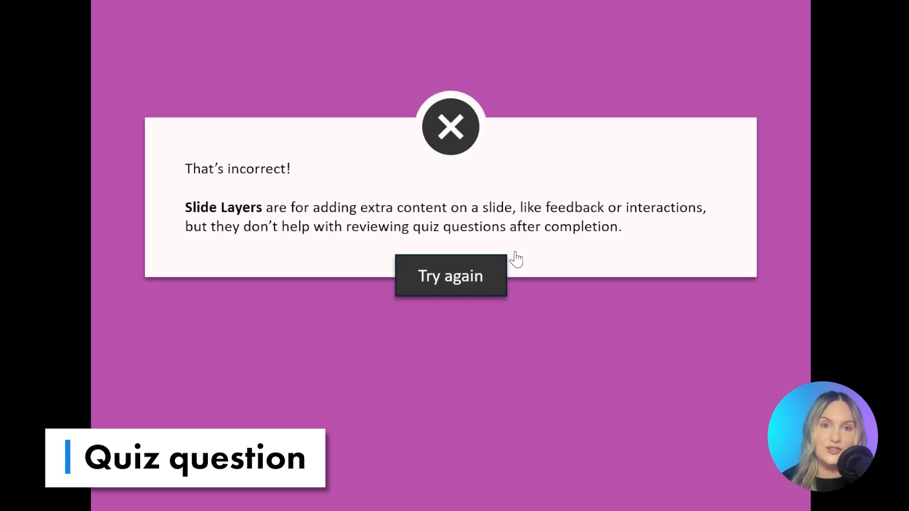
click(440, 282)
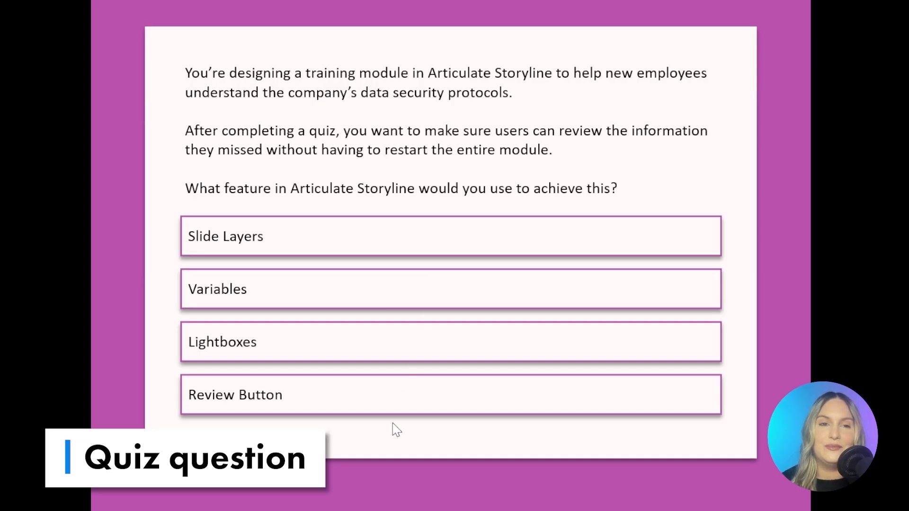
click(309, 296)
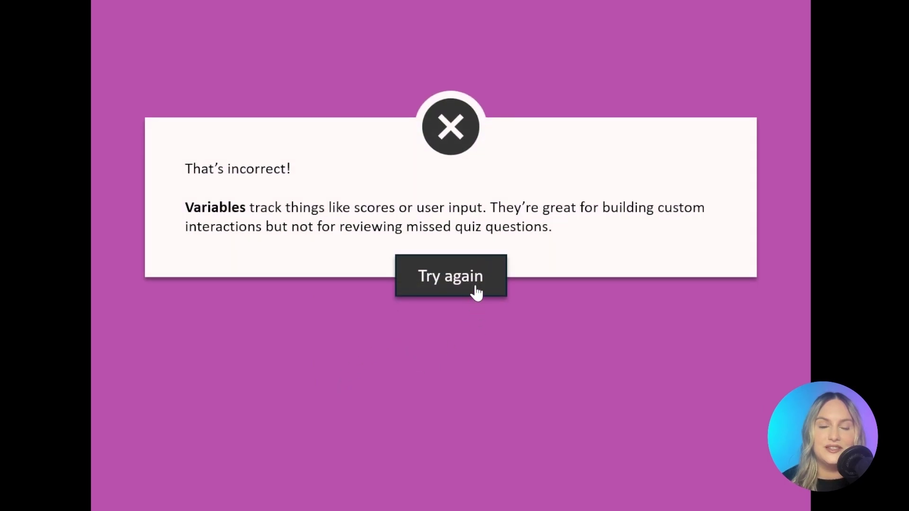
click(467, 280)
click(420, 348)
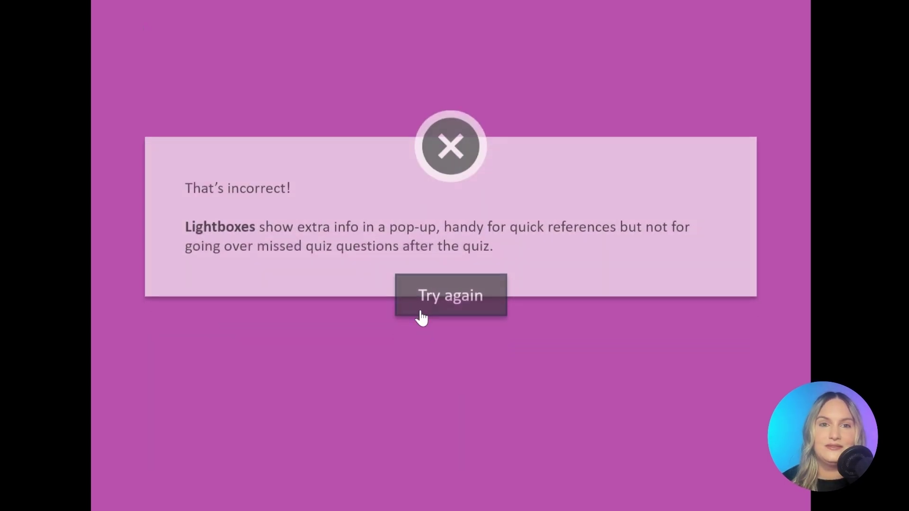
click(451, 285)
click(402, 412)
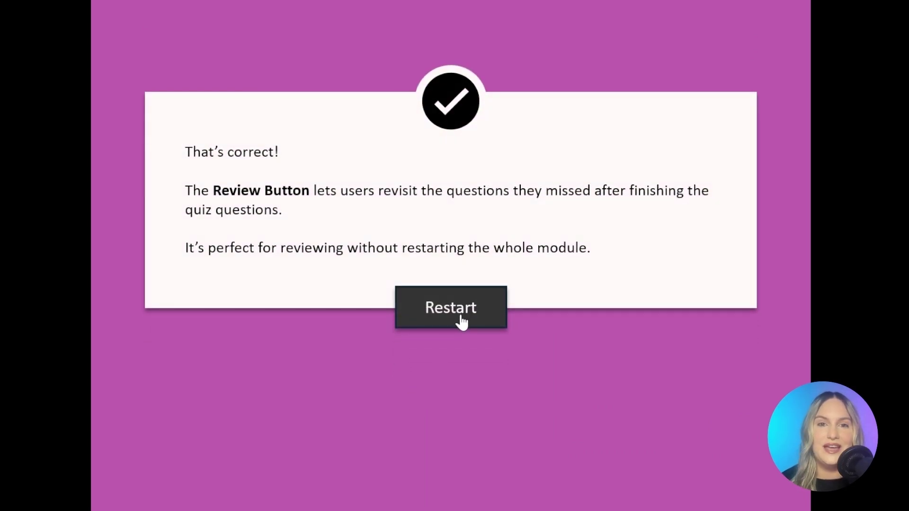
click(462, 322)
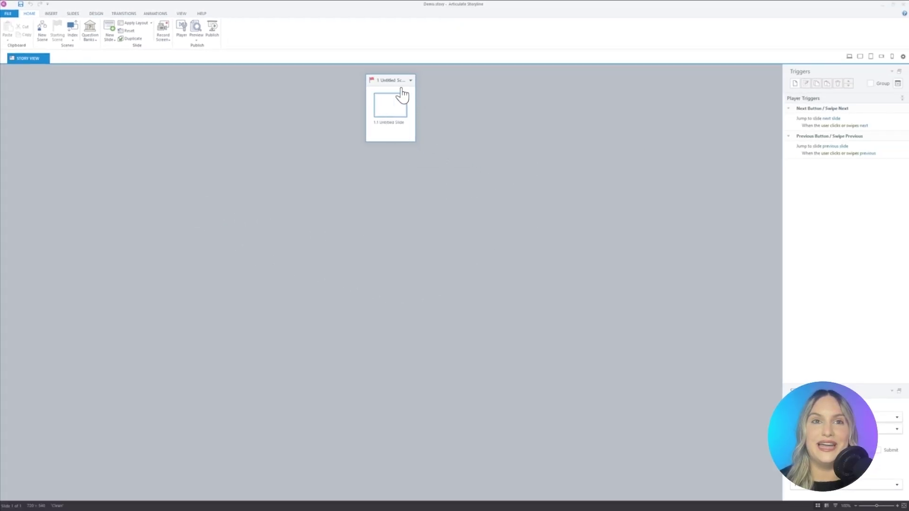
Open slide 1.1 and change the slide size to the 16:9 preset (960×540).
double_click(389, 113)
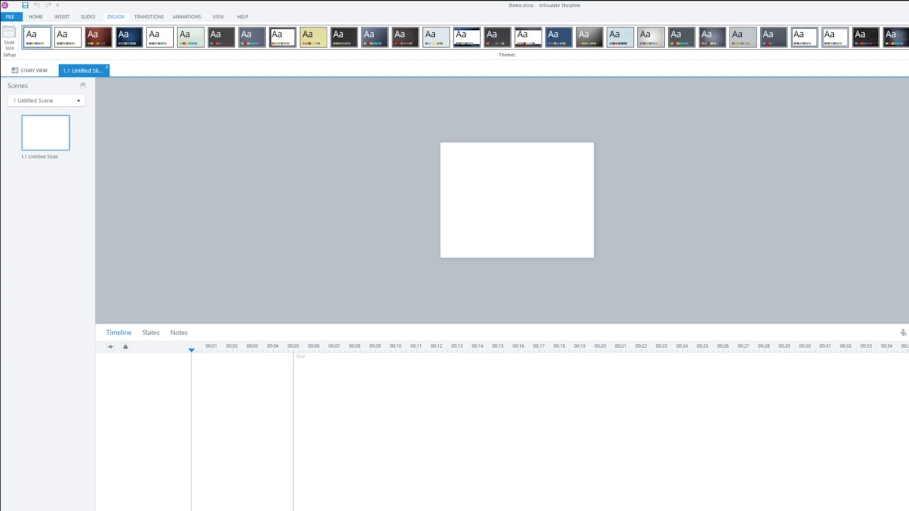
click(9, 51)
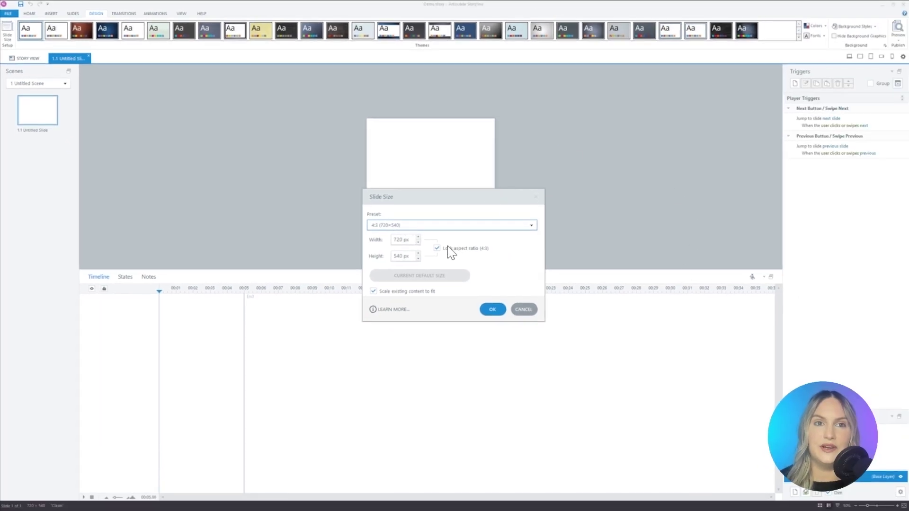
click(428, 226)
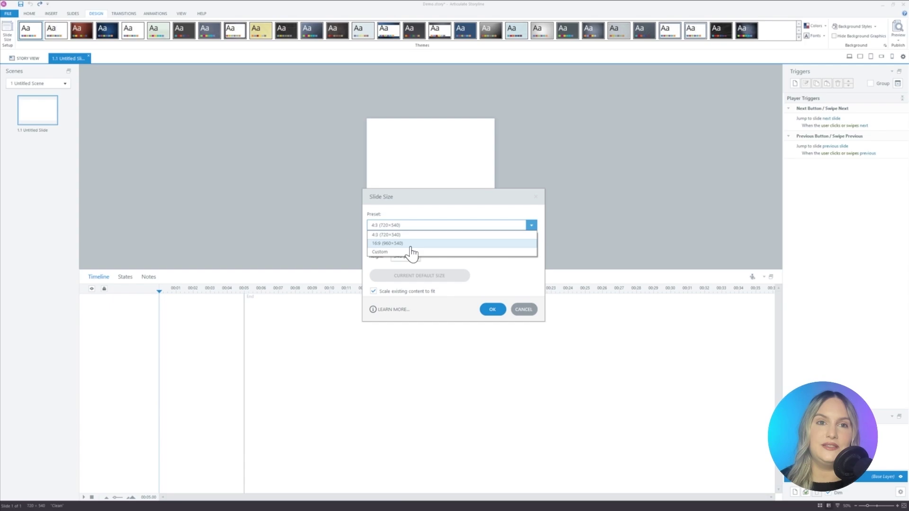
click(493, 292)
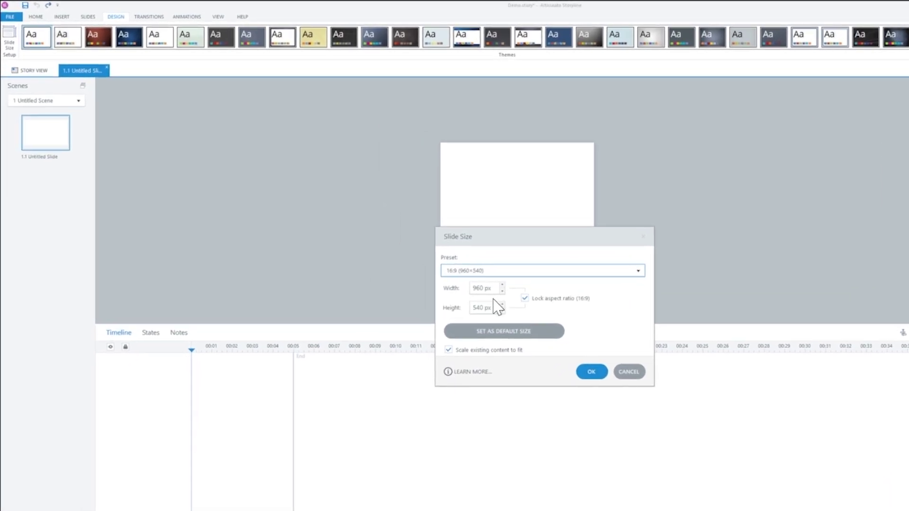
click(592, 372)
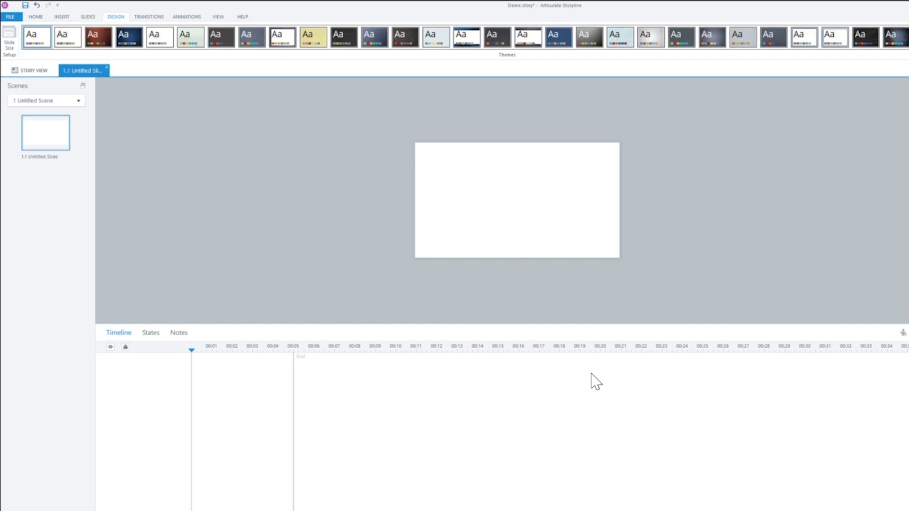